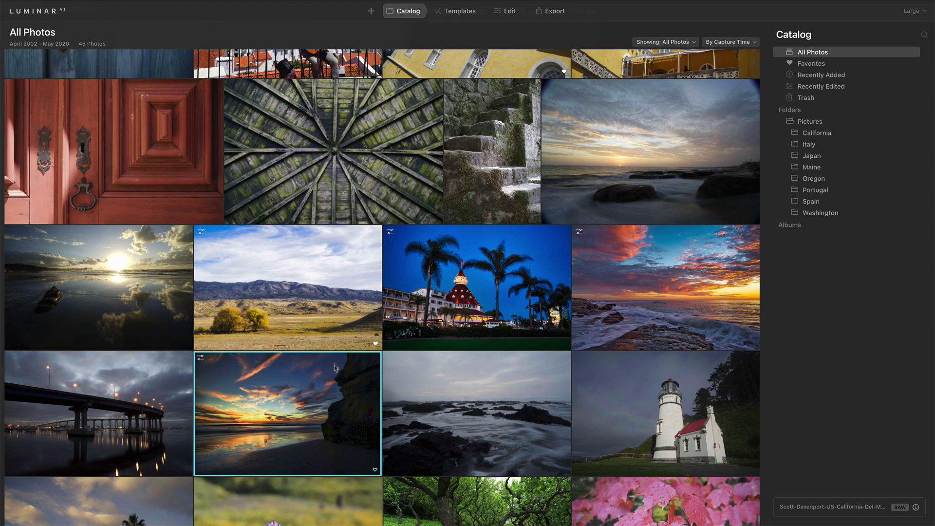
Open the cliff sunset photo in Edit and browse the Essentials, Creative, Portrait and Professional tools.
click(507, 11)
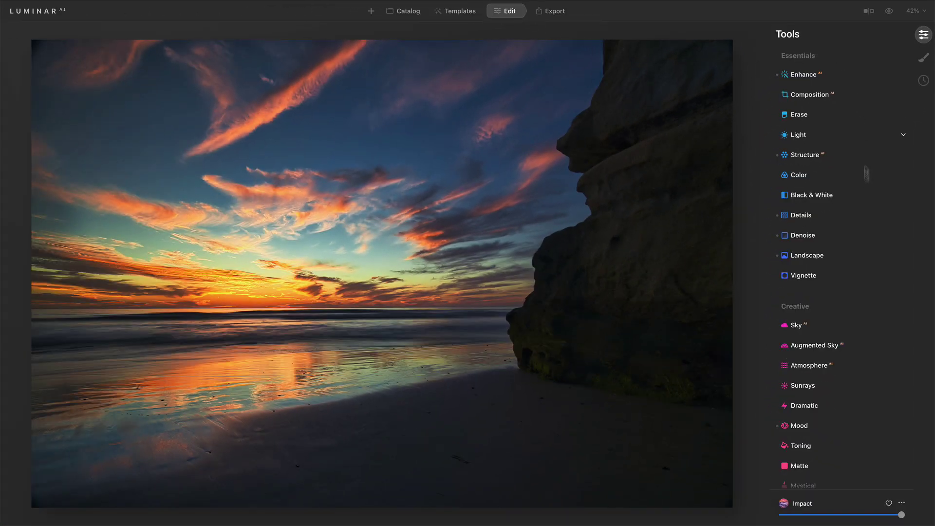
scroll(866, 174, down, 5)
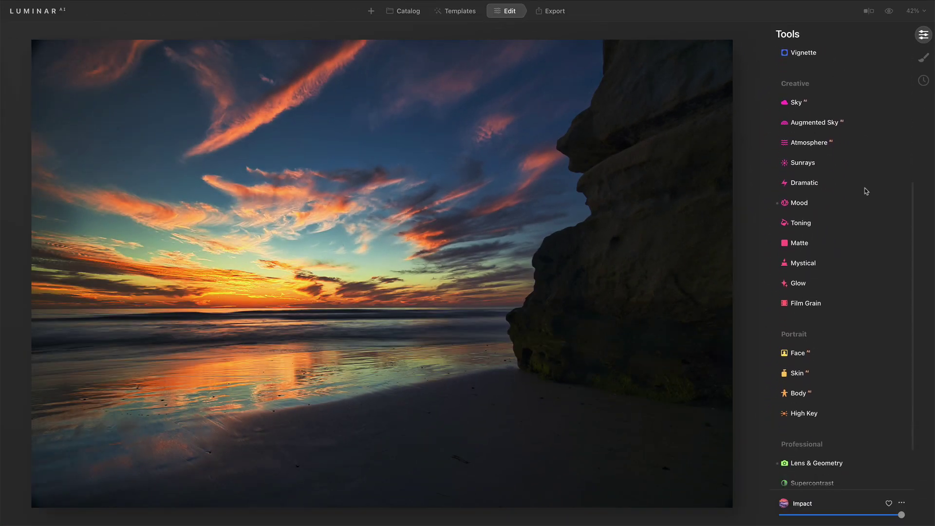
scroll(867, 192, up, 3)
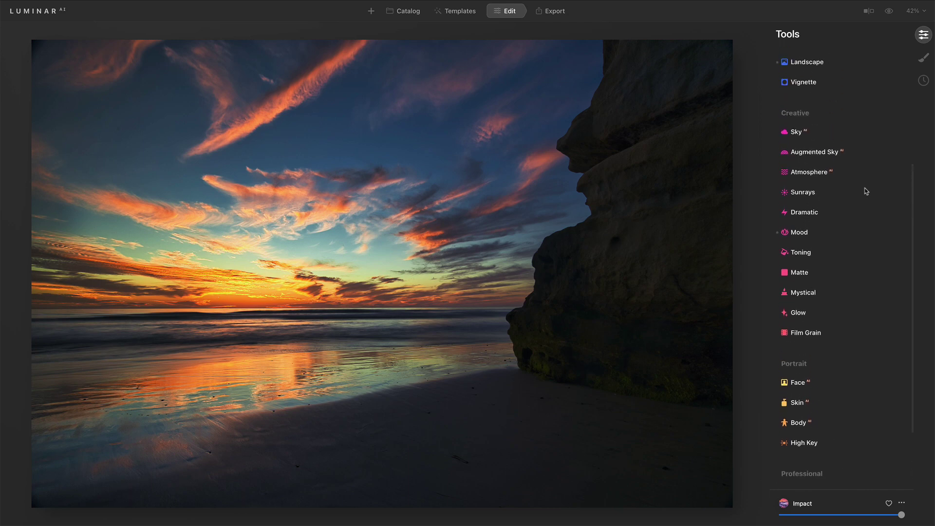
scroll(866, 191, up, 4)
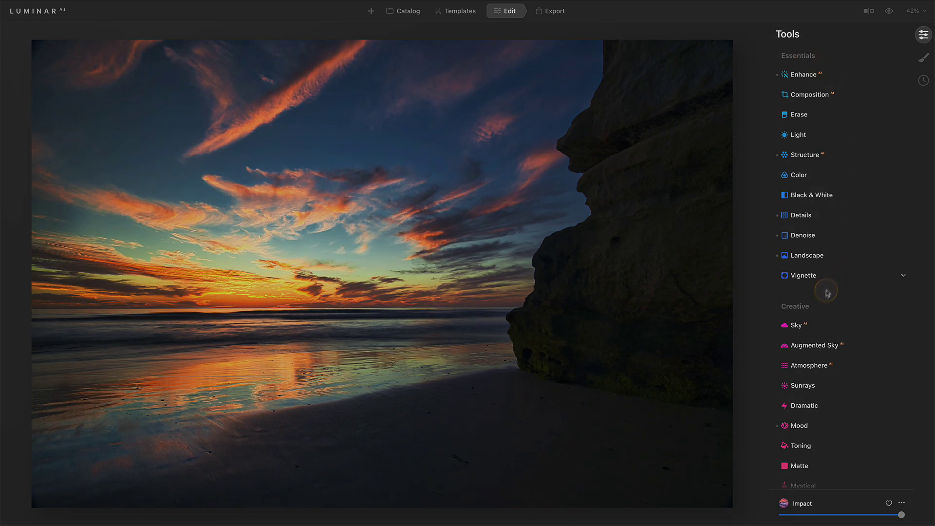
click(818, 306)
scroll(818, 307, down, 6)
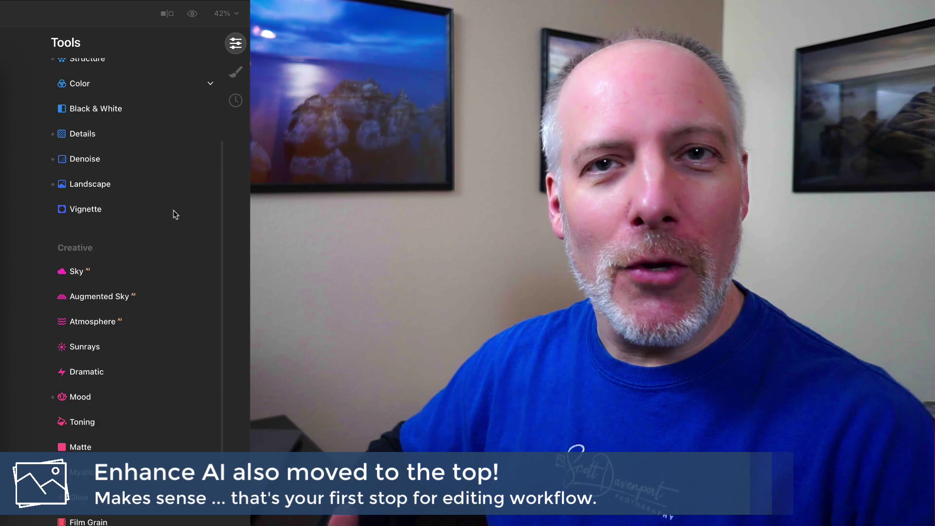
scroll(176, 214, down, 5)
scroll(175, 214, up, 5)
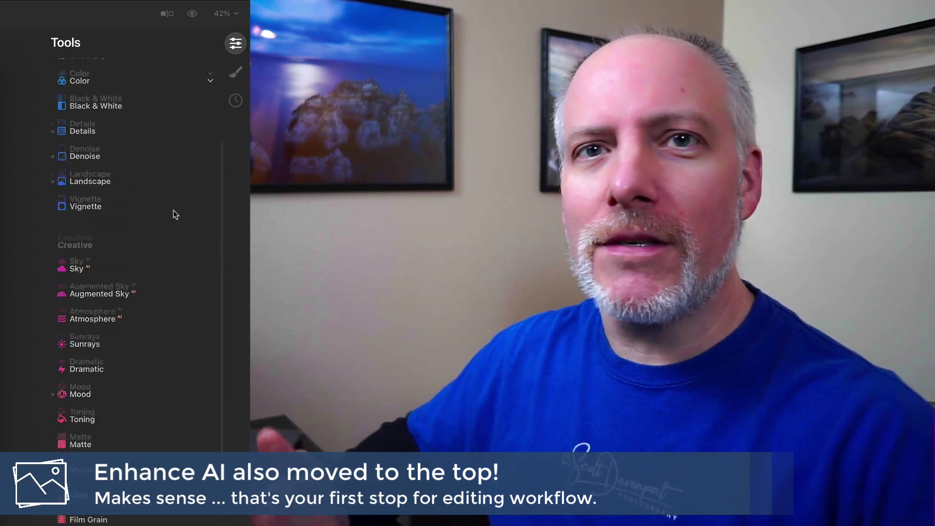
scroll(176, 214, up, 3)
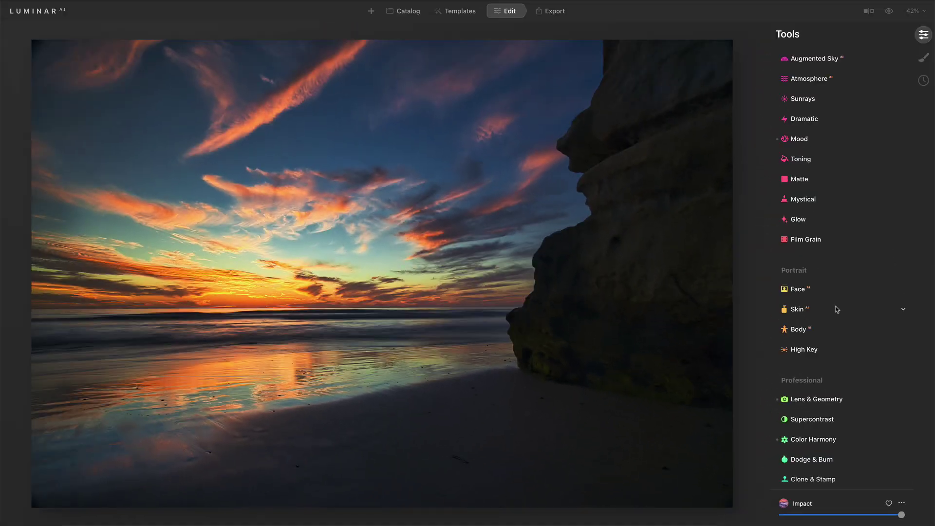
scroll(786, 199, up, 6)
scroll(836, 309, up, 2)
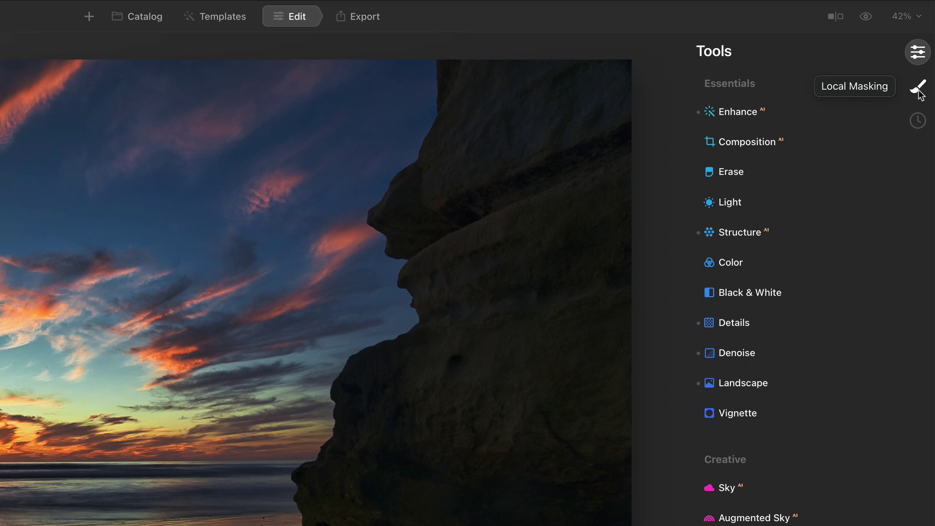
click(919, 88)
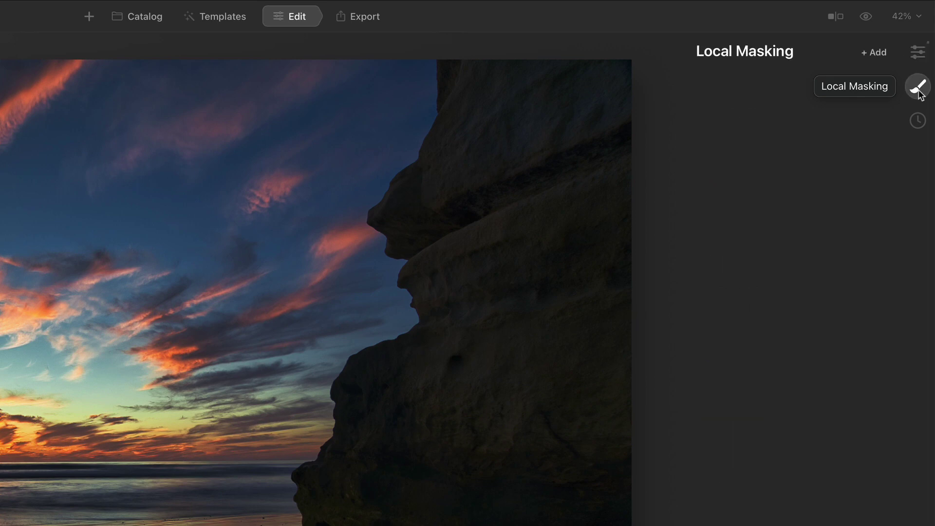
click(877, 57)
click(877, 66)
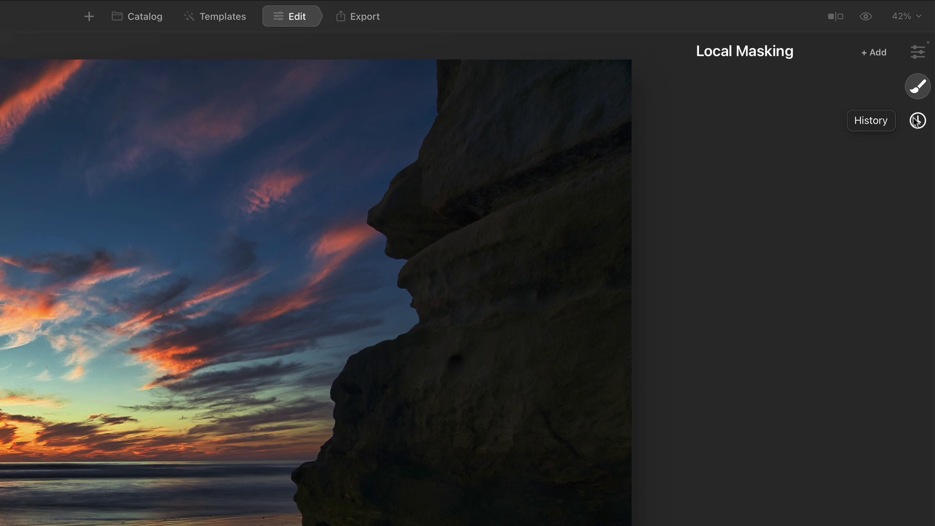
click(918, 52)
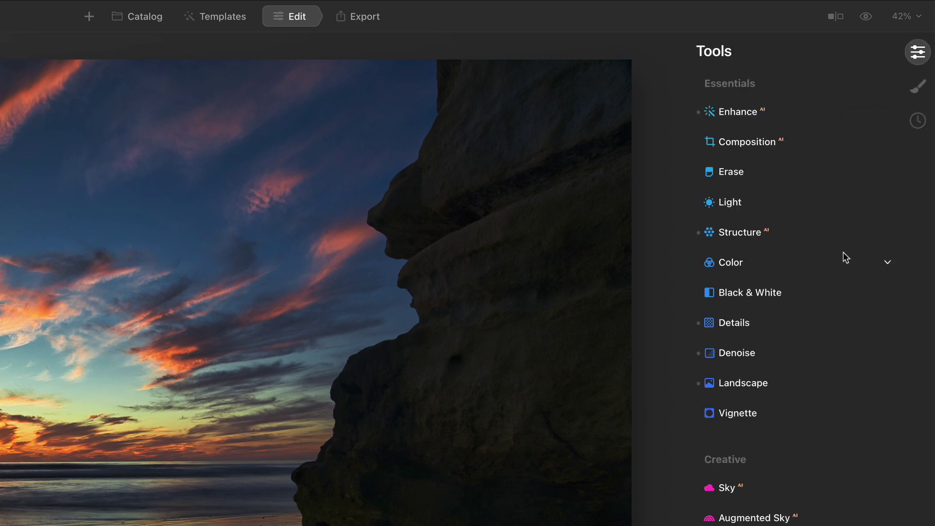
scroll(843, 252, down, 2)
scroll(843, 252, down, 4)
scroll(843, 252, up, 6)
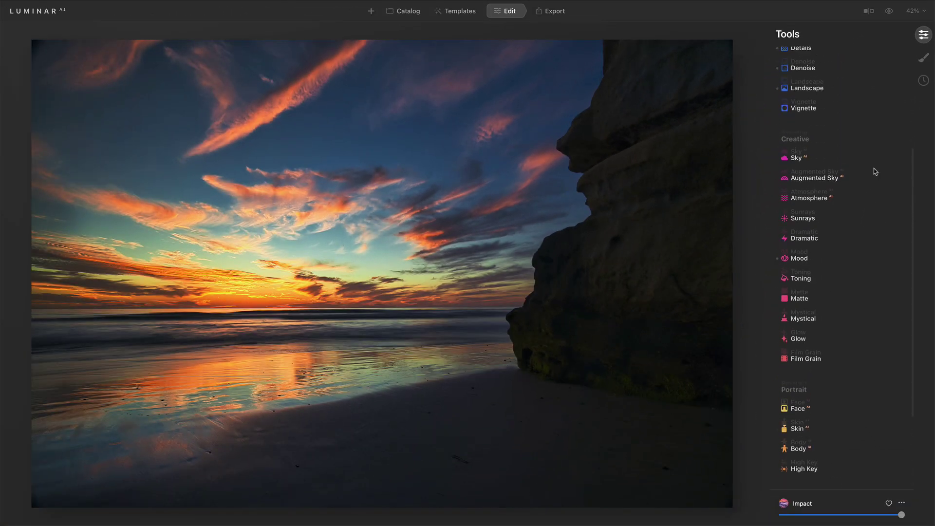
scroll(875, 170, down, 5)
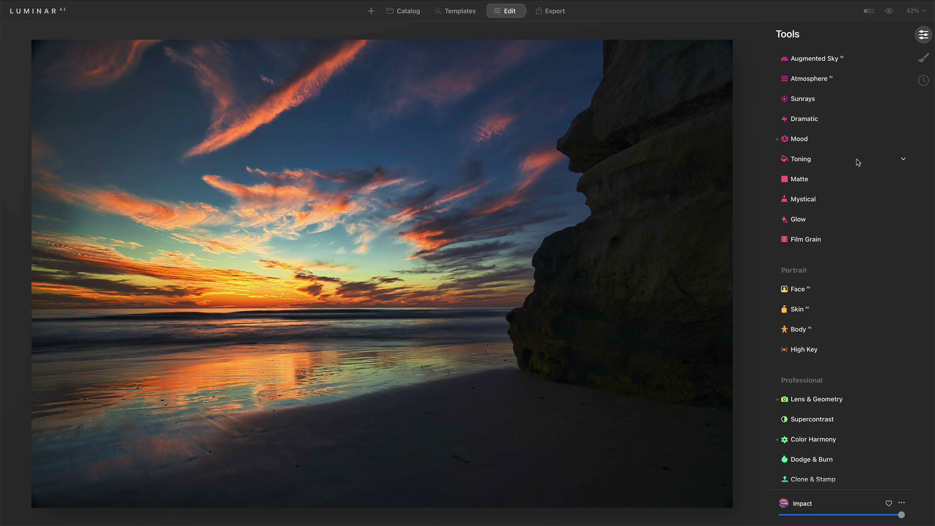
Expand Toning, reveal its balance setting, and set shadows saturation 20 and hue 96.
click(858, 162)
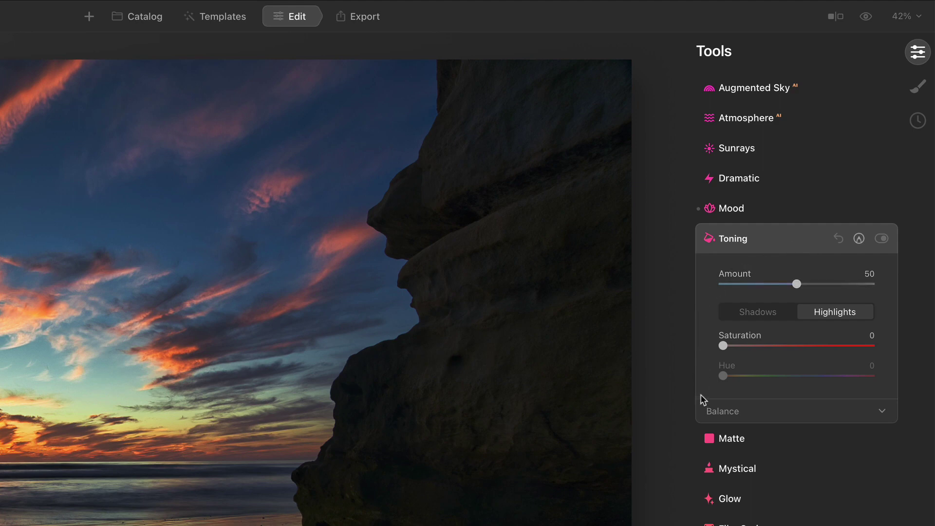
click(733, 413)
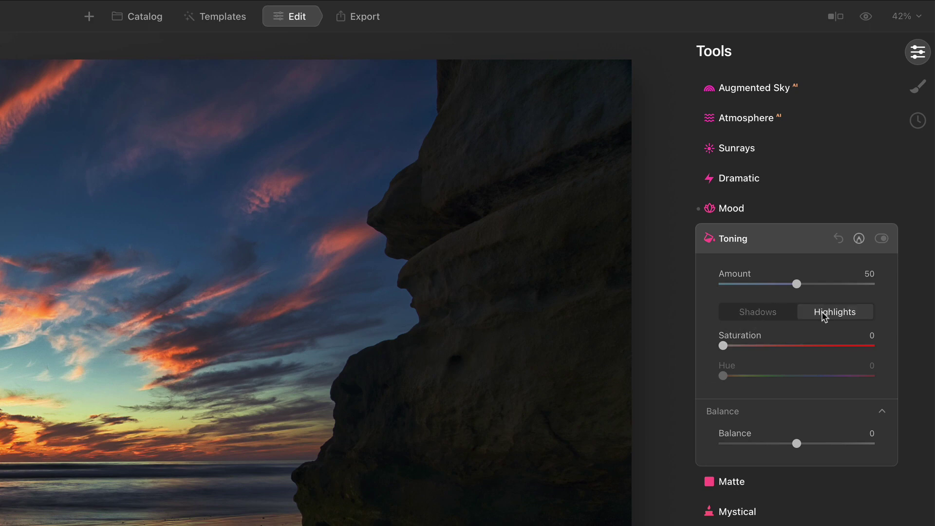
click(771, 318)
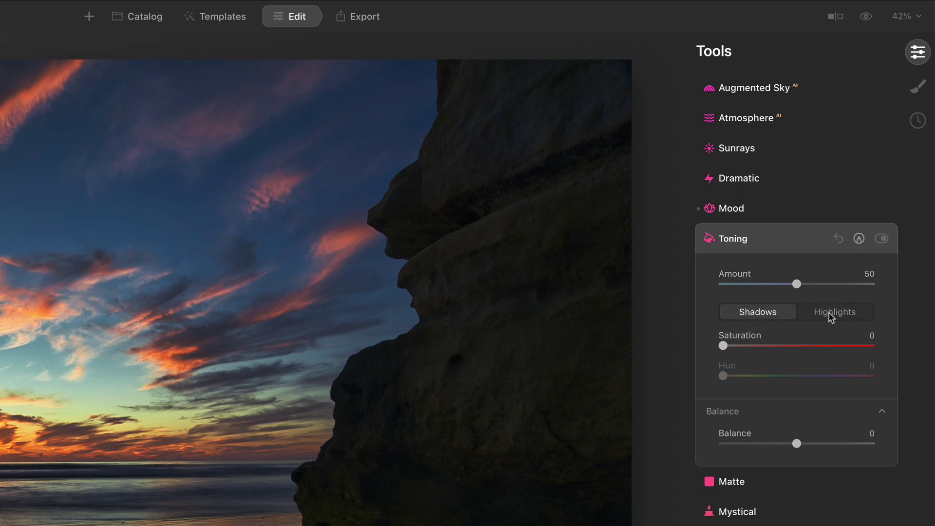
click(830, 314)
click(768, 315)
click(750, 346)
click(763, 375)
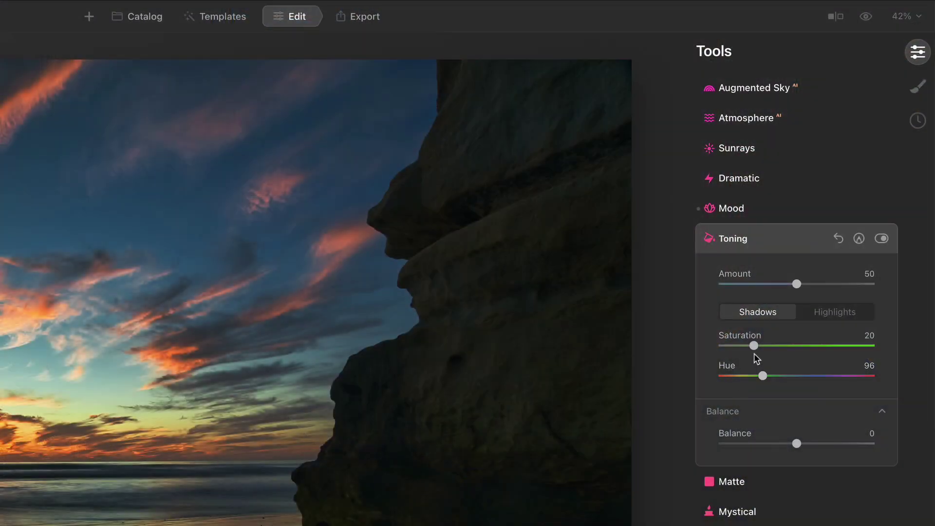
Try highlights saturation 23 and hue 180, then return both highlights sliders to 0.
click(826, 314)
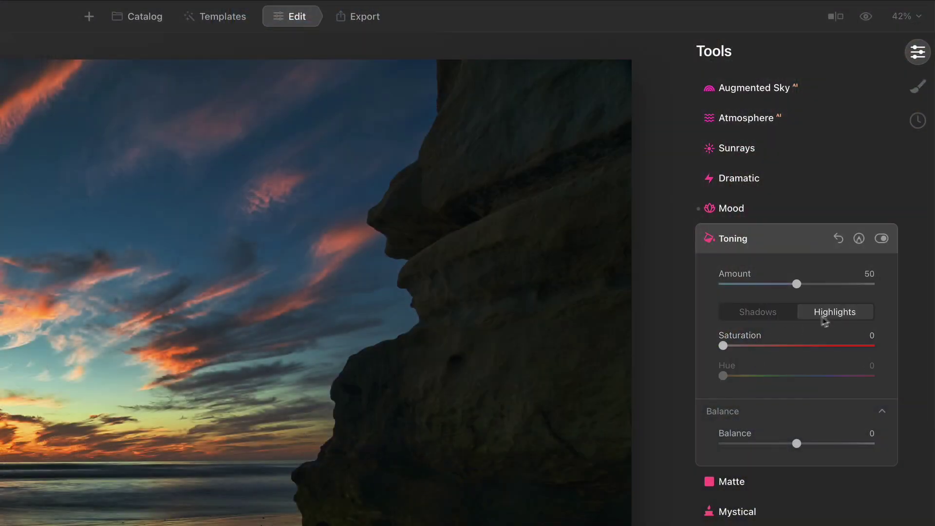
click(755, 346)
click(796, 376)
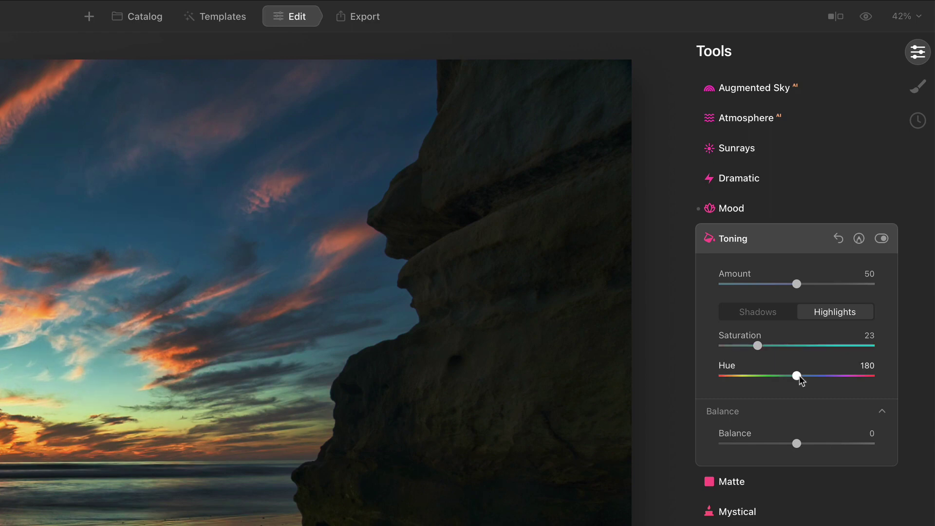
drag(800, 379, 725, 377)
drag(755, 346, 714, 348)
click(754, 313)
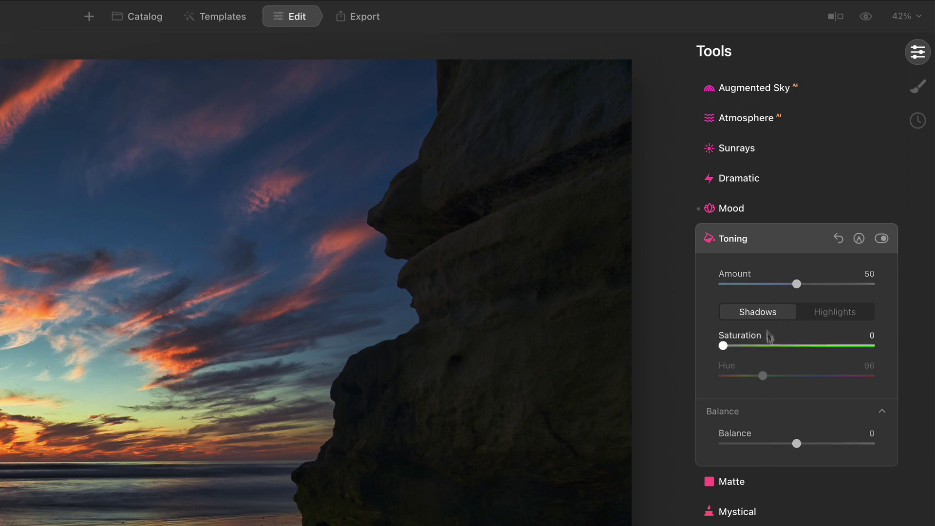
Set highlights saturation 20 and shadows saturation 26, then reset Toning to defaults.
click(827, 314)
click(752, 345)
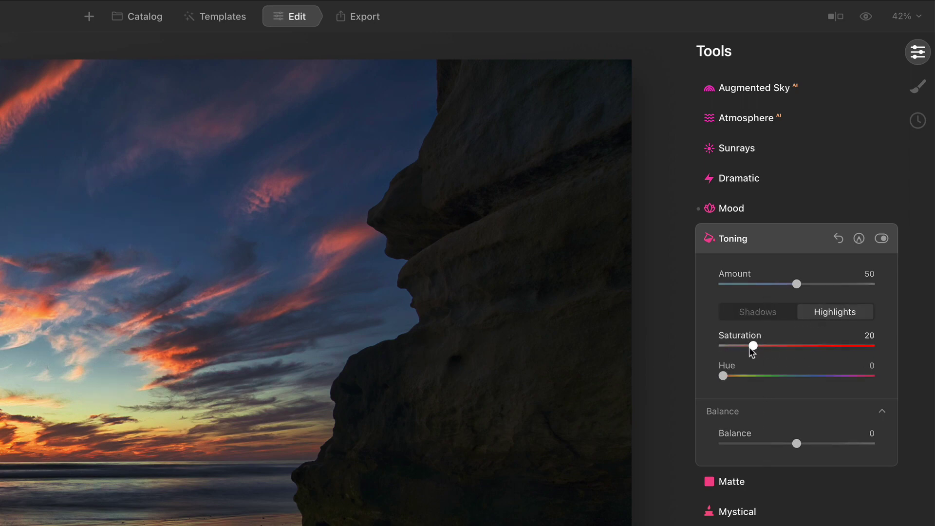
click(759, 317)
click(762, 346)
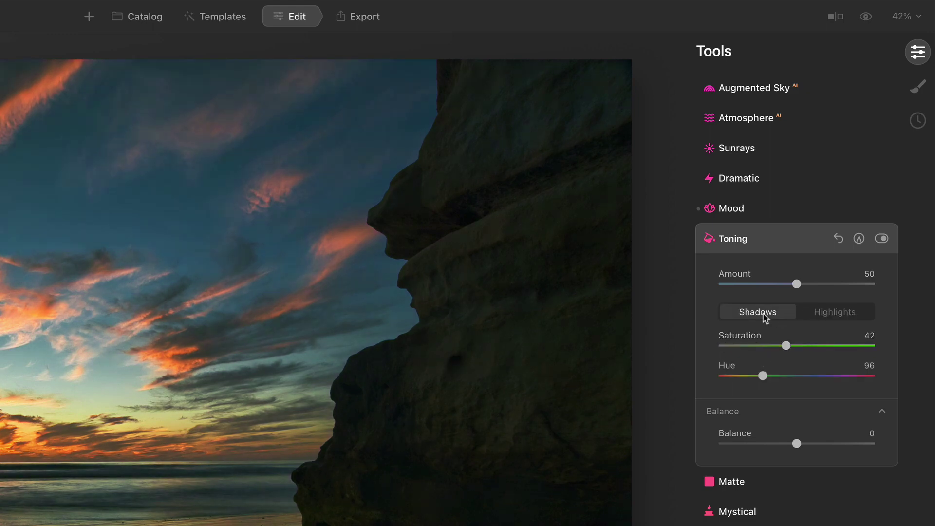
click(836, 313)
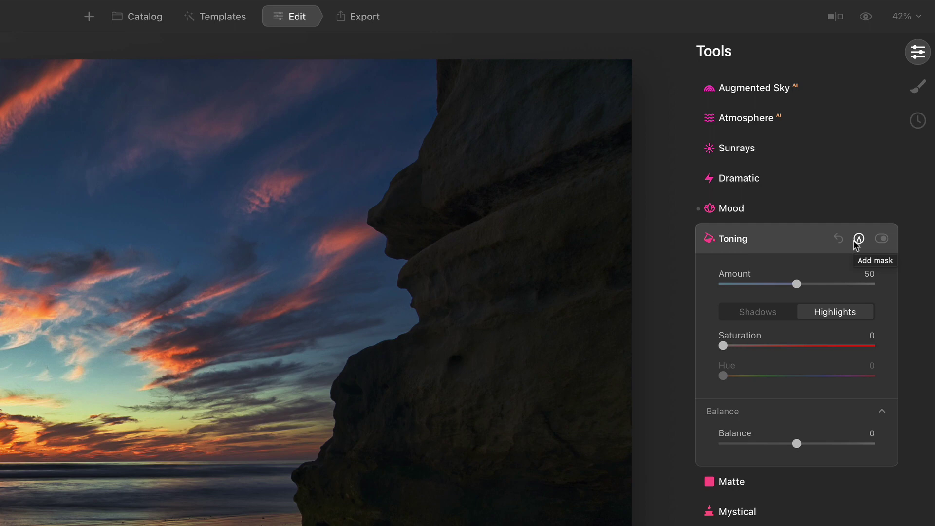
Expand the Mood tool's settings.
click(828, 214)
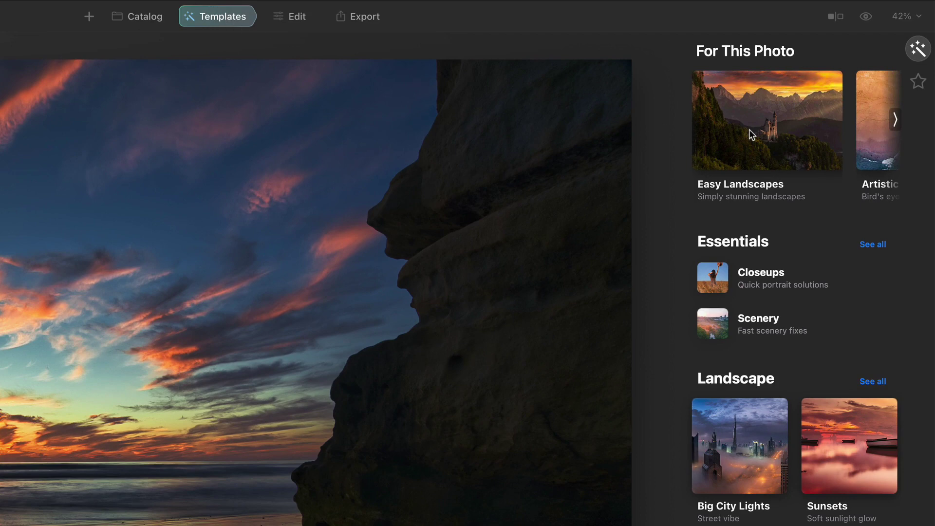
Scroll the For This Photo carousel, then advance the suggestions to Natural Skies.
scroll(750, 131, right, 10)
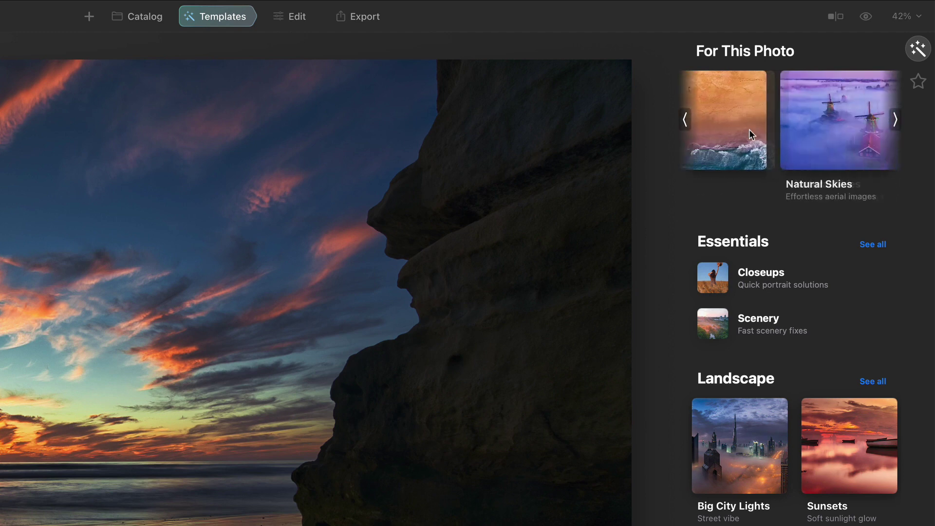
scroll(749, 129, left, 10)
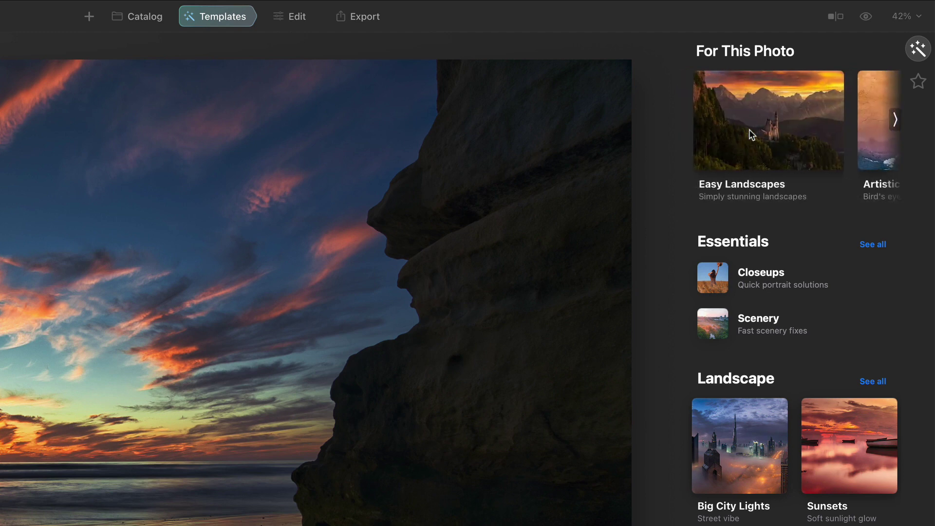
scroll(749, 130, right, 10)
scroll(749, 130, left, 3)
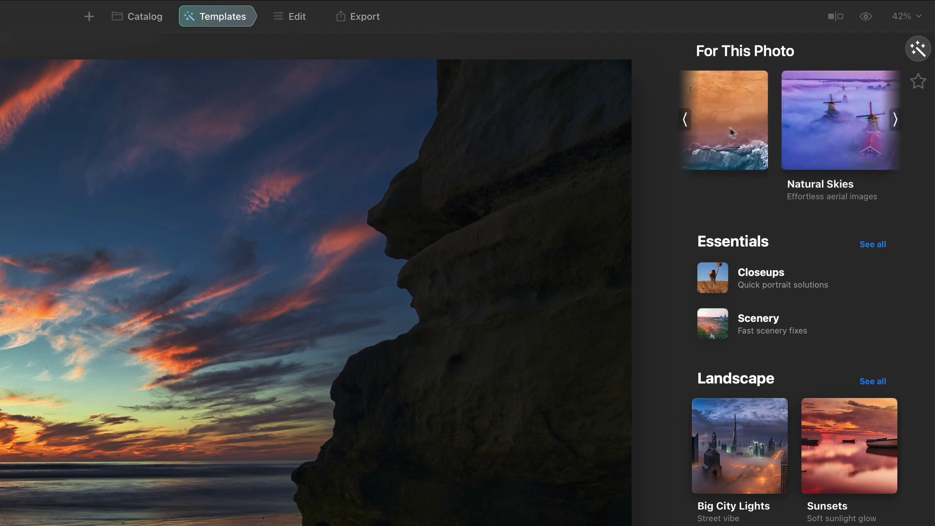
click(686, 120)
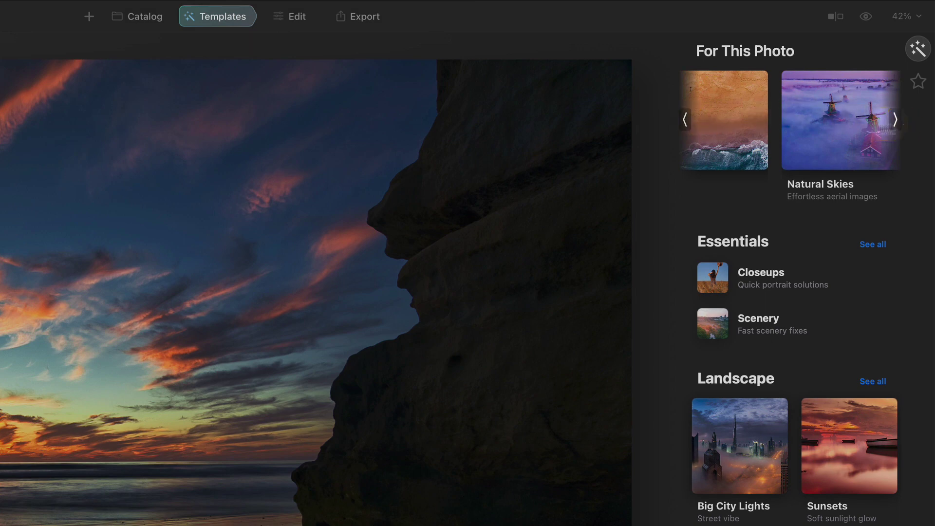
scroll(828, 124, left, 8)
scroll(830, 128, left, 8)
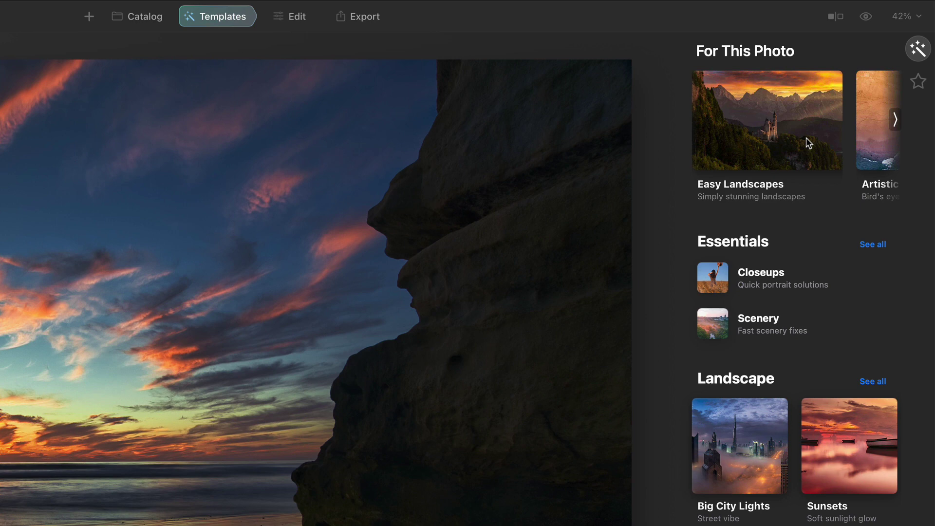
click(895, 121)
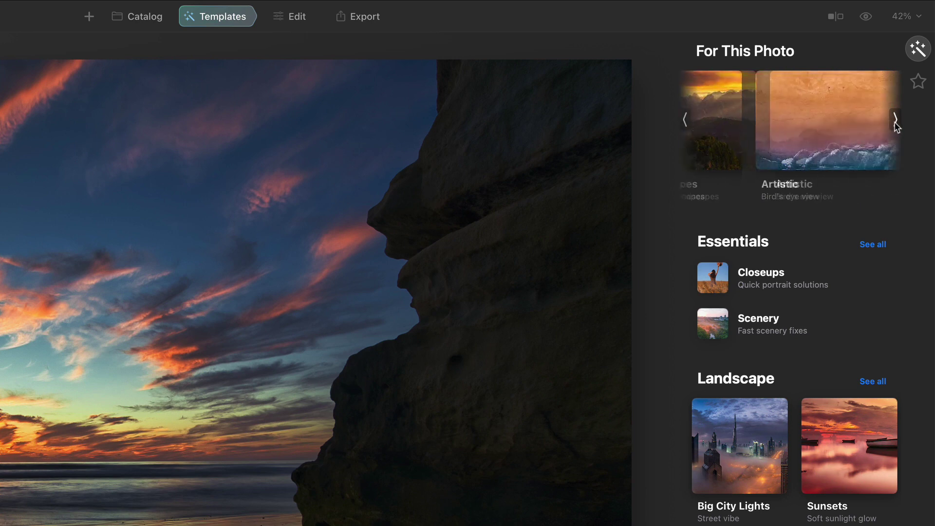
click(895, 120)
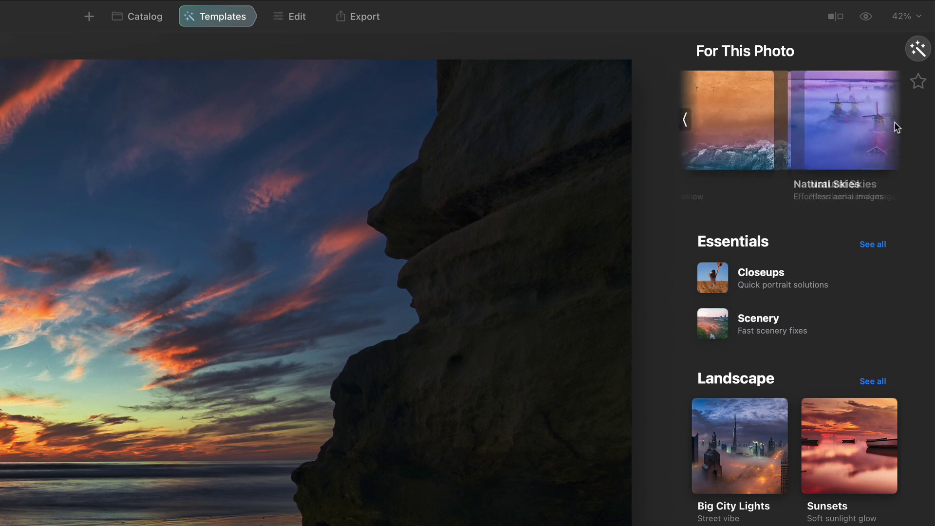
Step between Easy Landscapes, Artistic and Natural Skies using the carousel arrows.
click(688, 122)
click(689, 122)
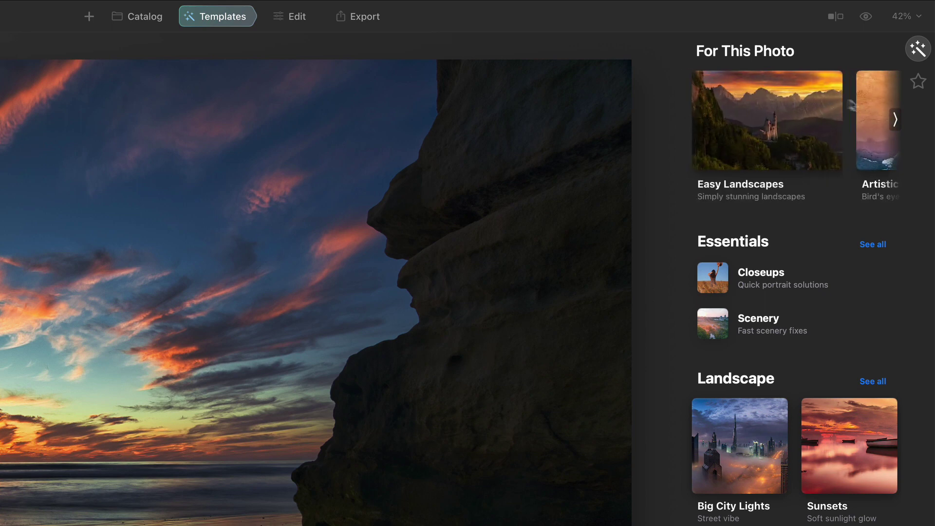
click(896, 121)
click(896, 120)
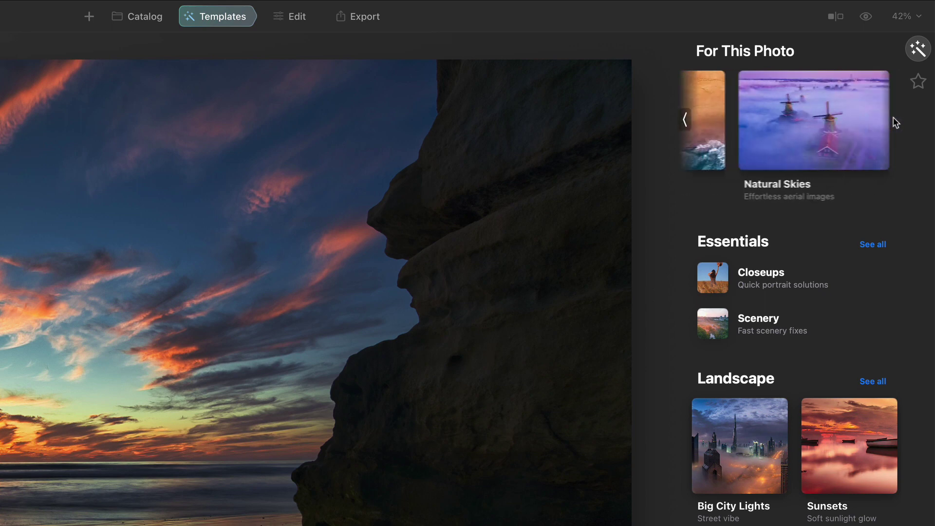
click(686, 122)
click(686, 121)
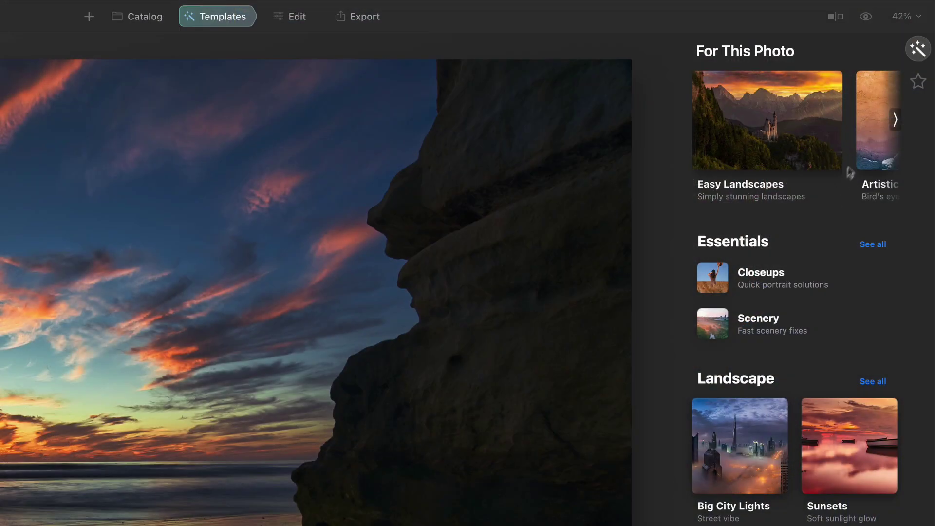
click(894, 119)
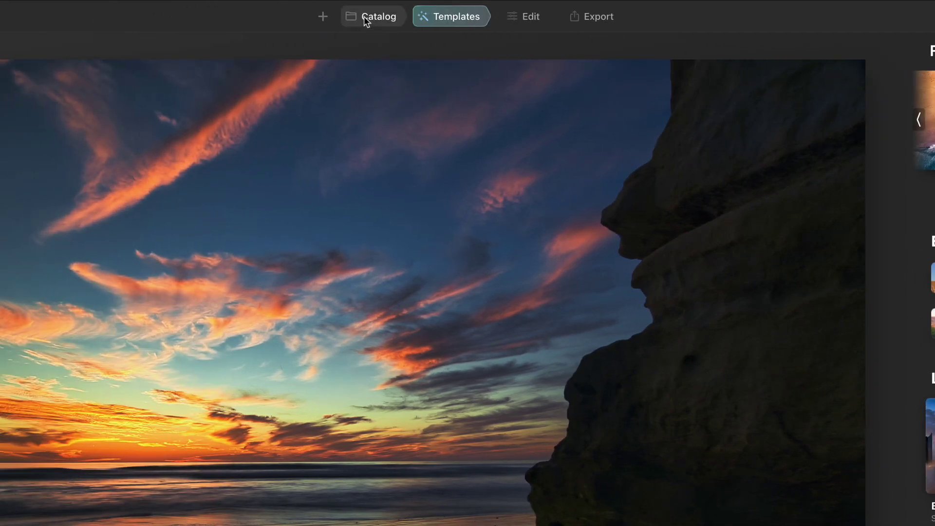
Return to the Catalog's All Photos grid and show the Add Folder and Add Image options.
click(364, 16)
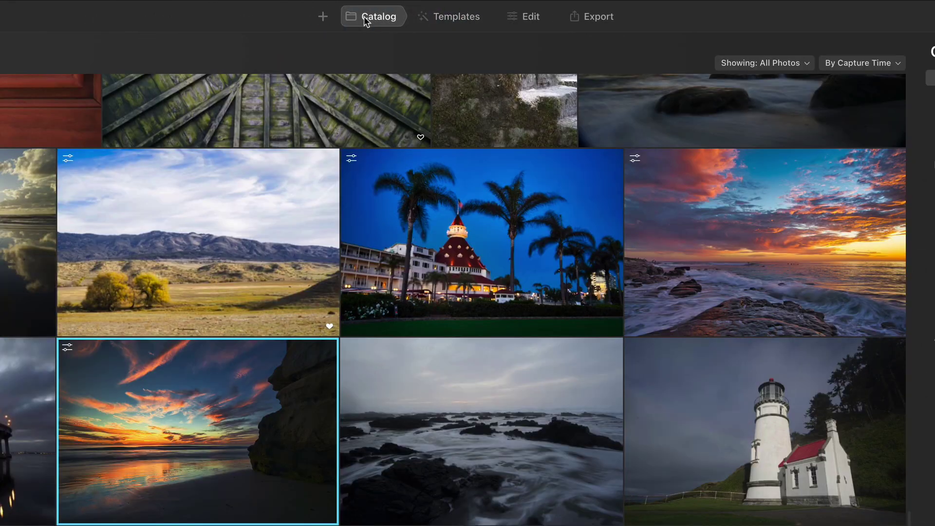
click(323, 20)
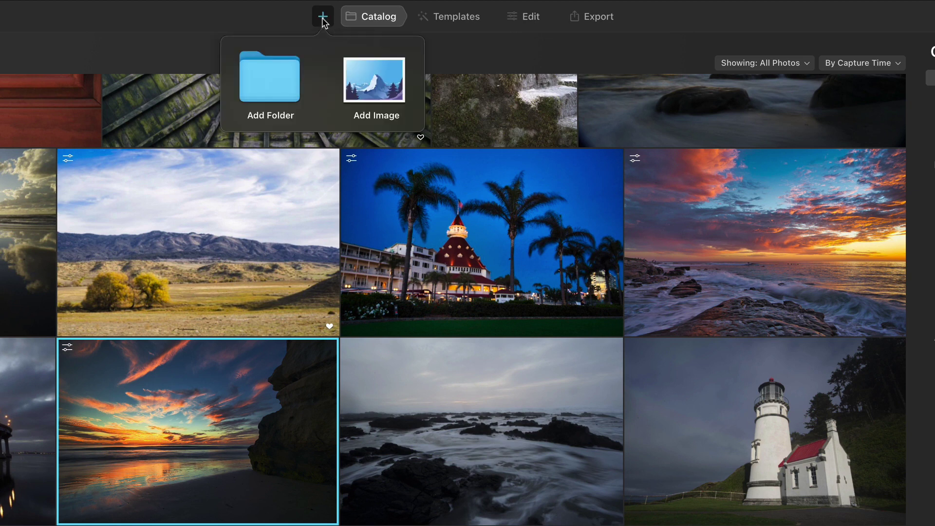